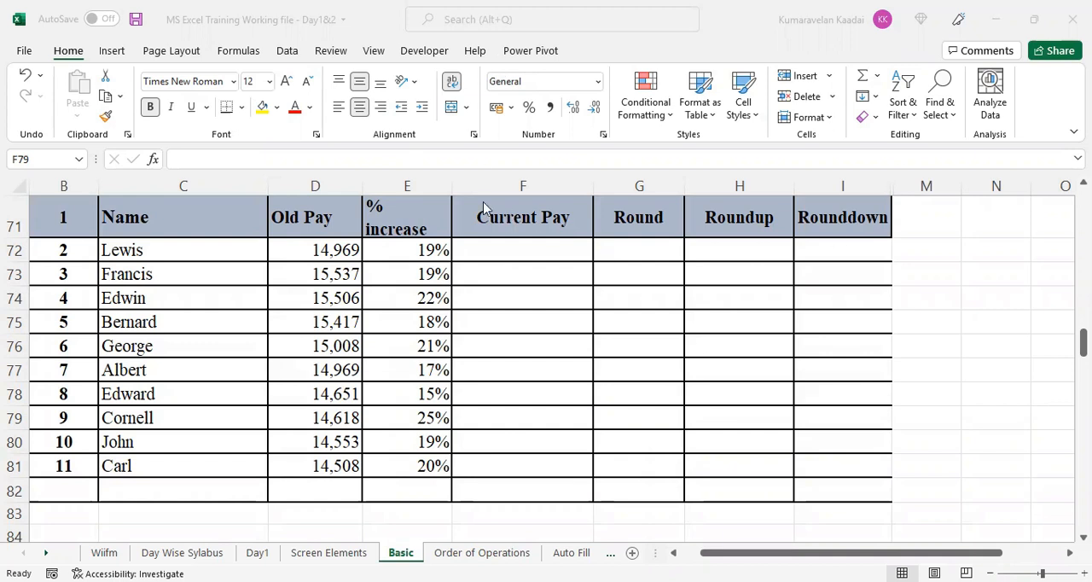
- Calculate the Current Pay in F72 with =D72+D72*E72 and fill the formula down to F81
click(514, 251)
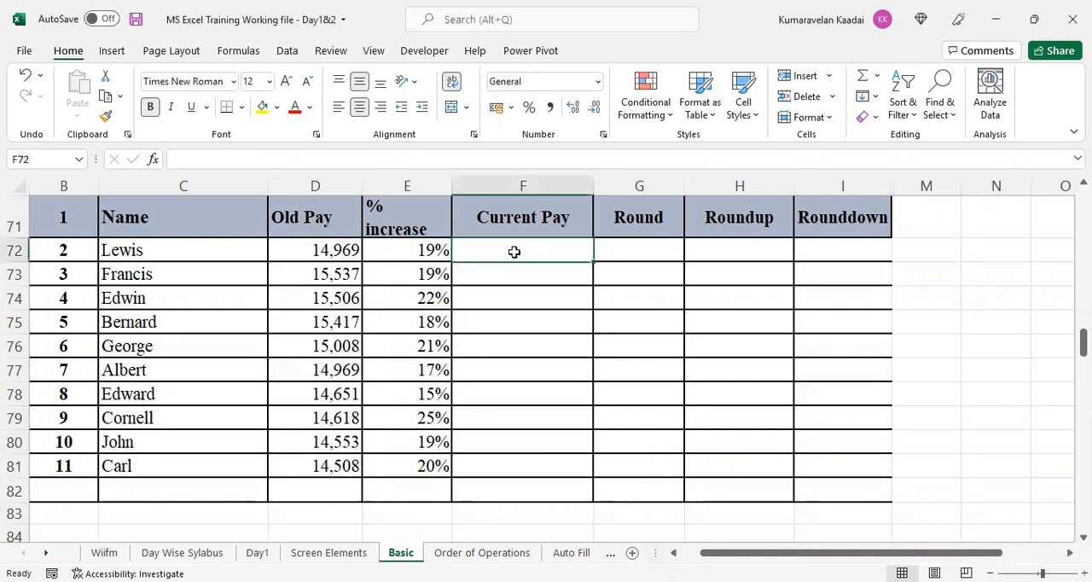
text(=)
click(326, 256)
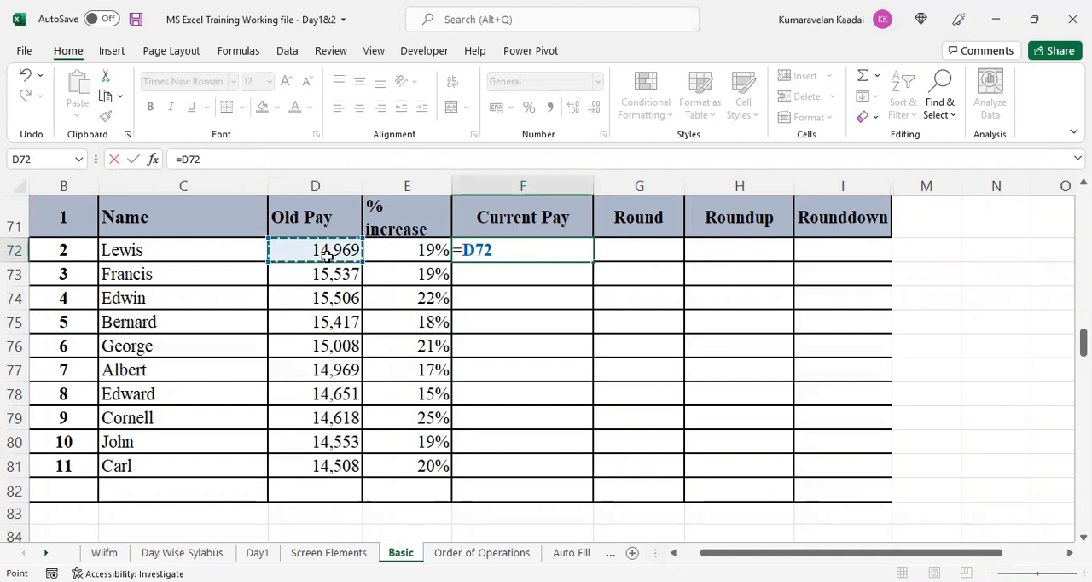
text(+)
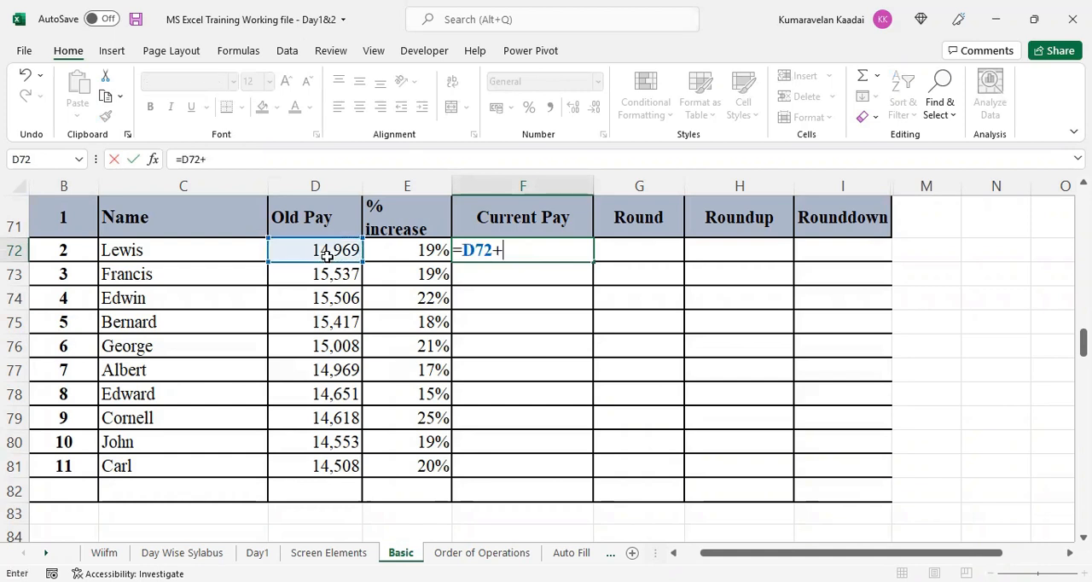
click(326, 256)
text(*)
click(398, 249)
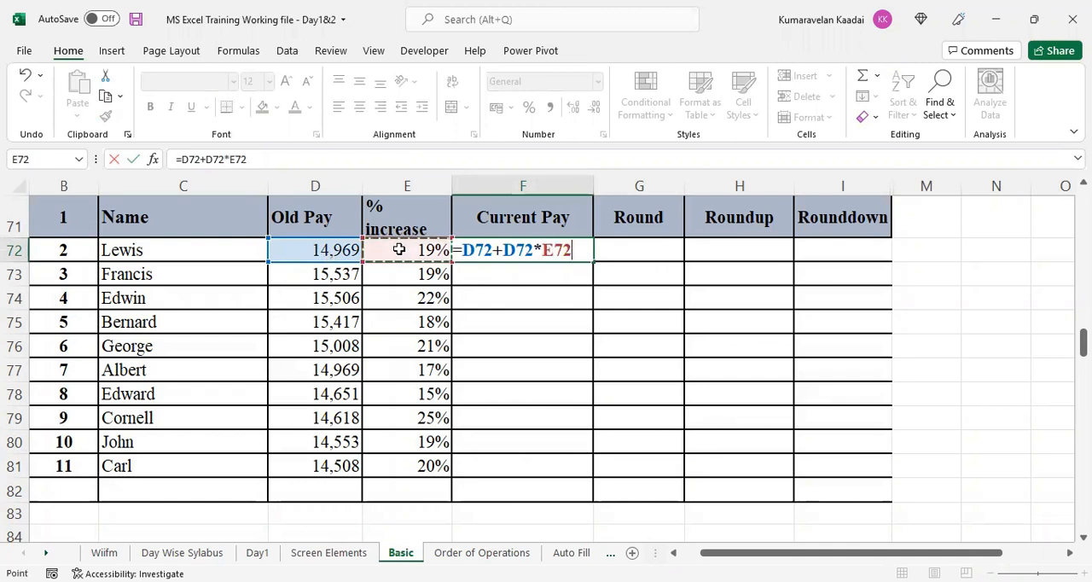
key(ctrl+Return)
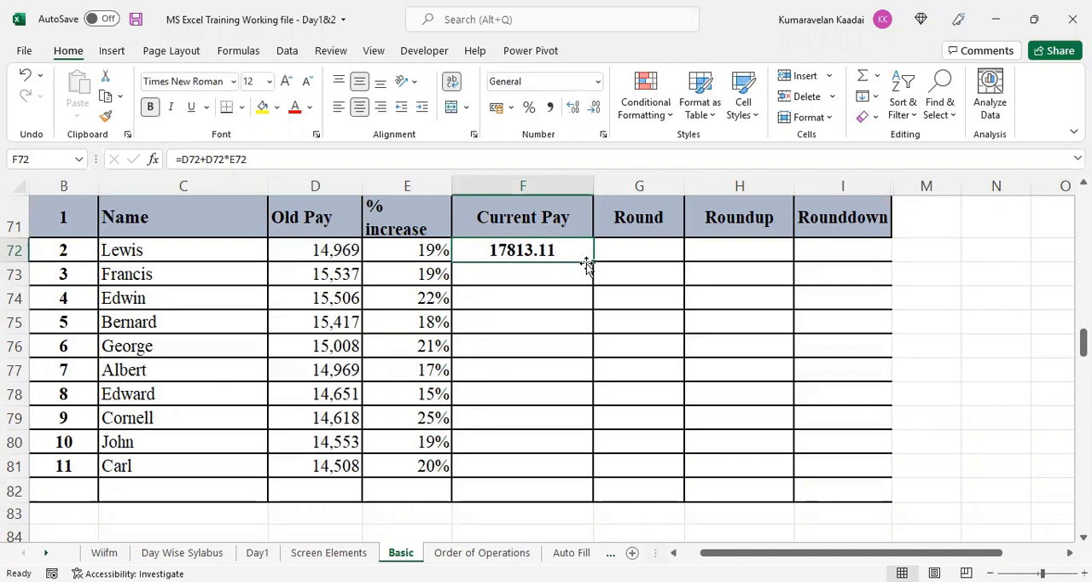
mouse_move(592, 263)
mouse_down()
mouse_move(592, 529)
mouse_move(592, 476)
mouse_up()
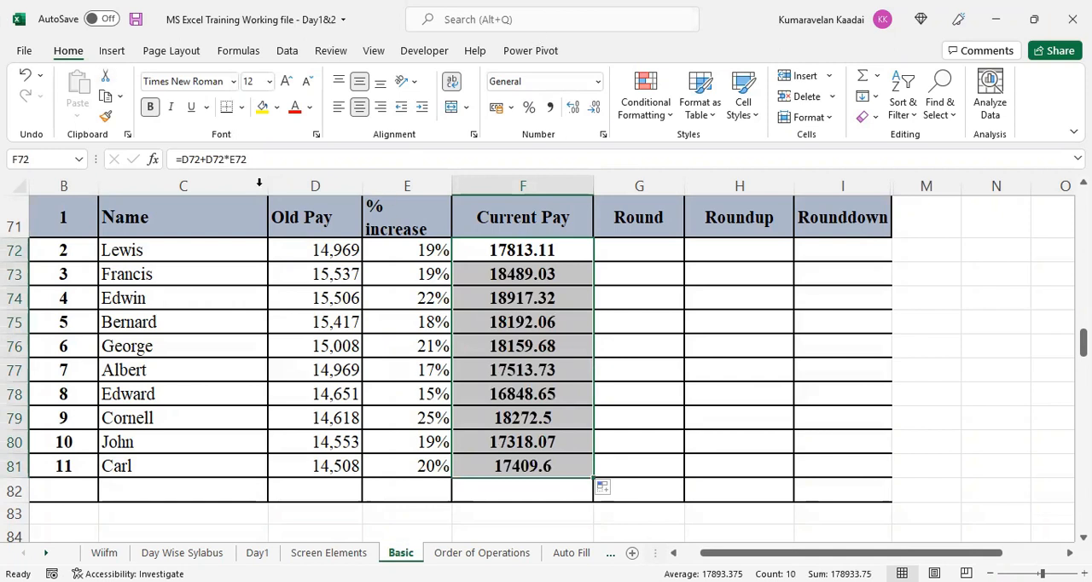
- Enter =ROUND(F72,0) in G72 of the Round column and fill the formula down to G81
click(641, 248)
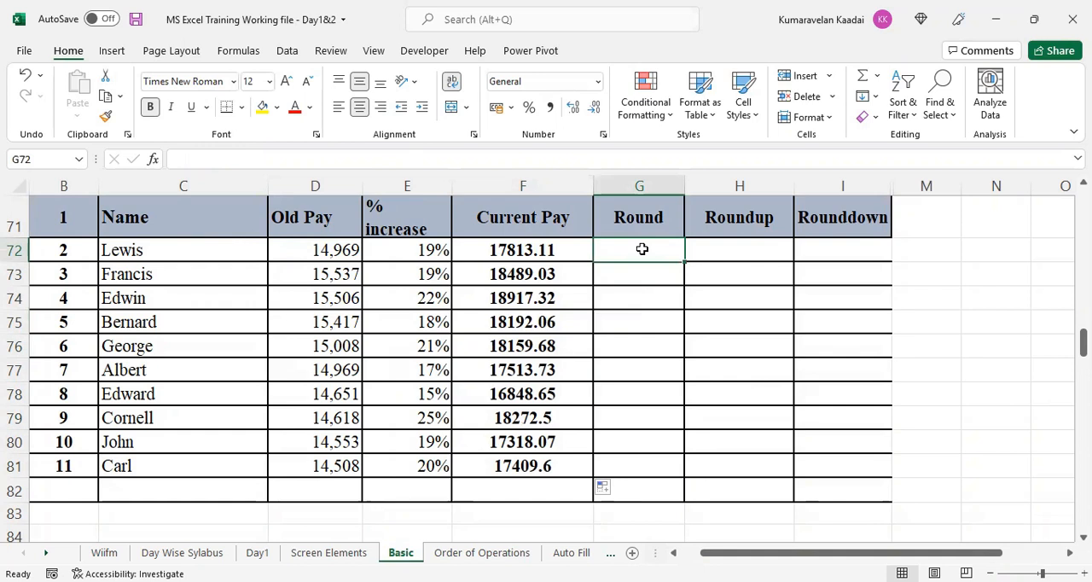
text(=r)
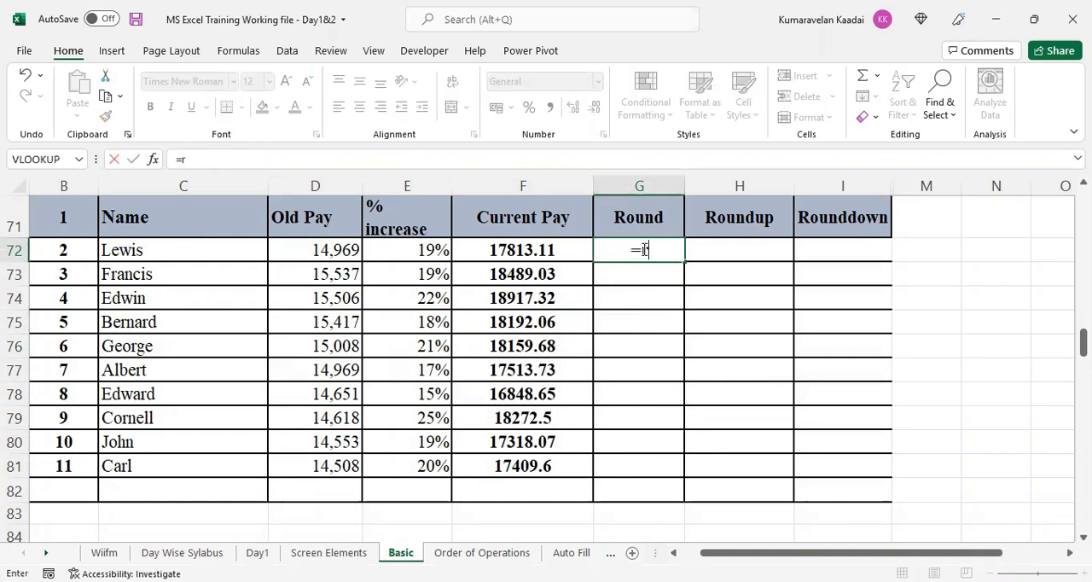
text(ound)
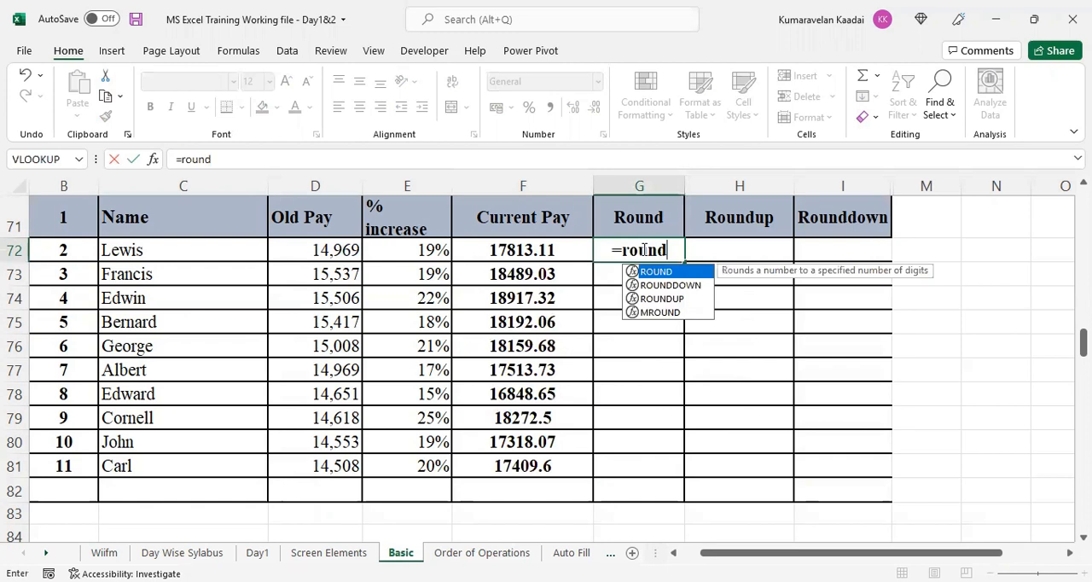
text(()
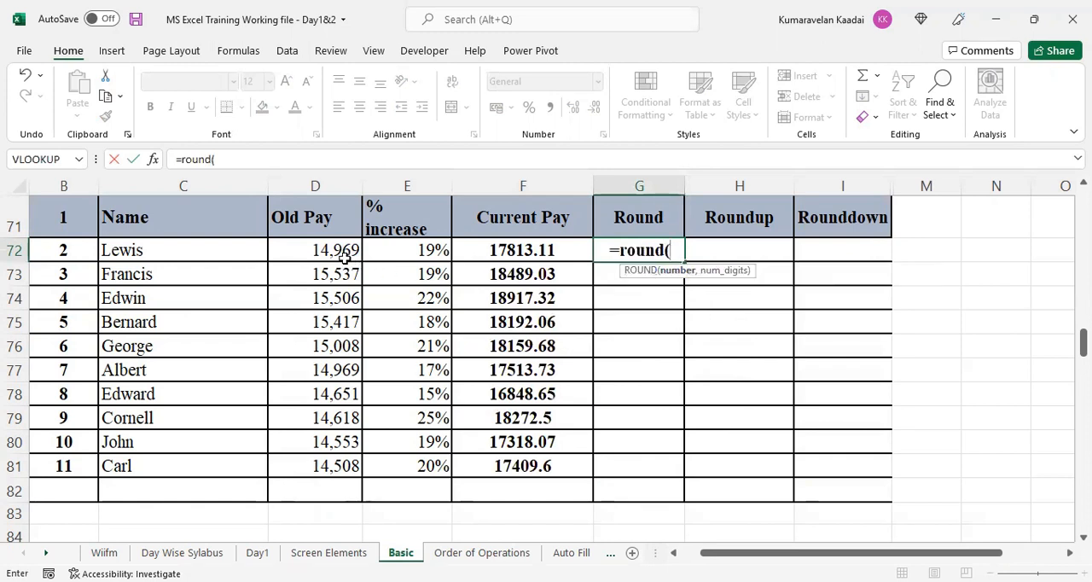
click(509, 251)
text(,)
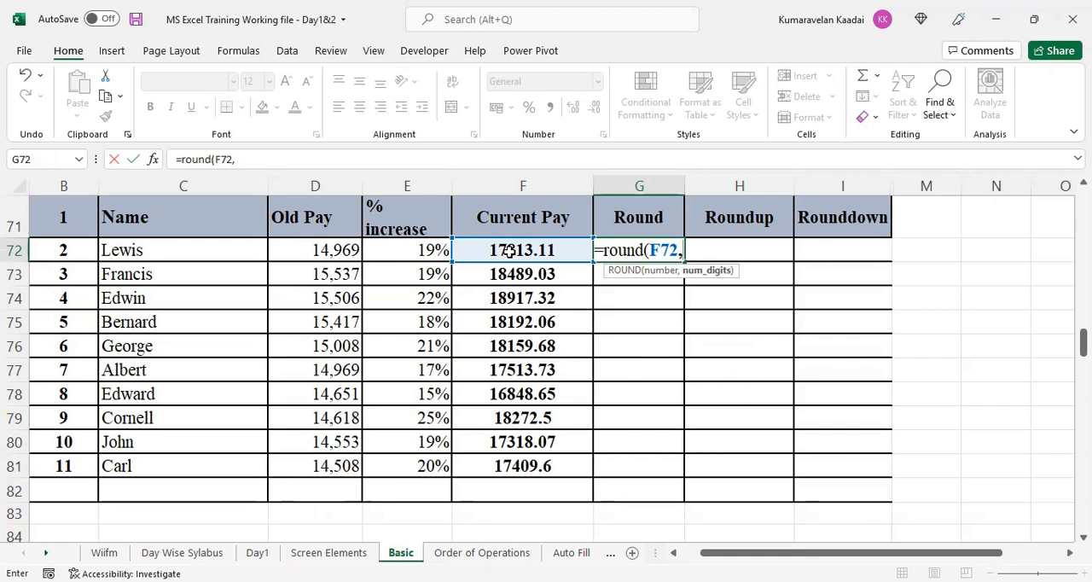
text(0)
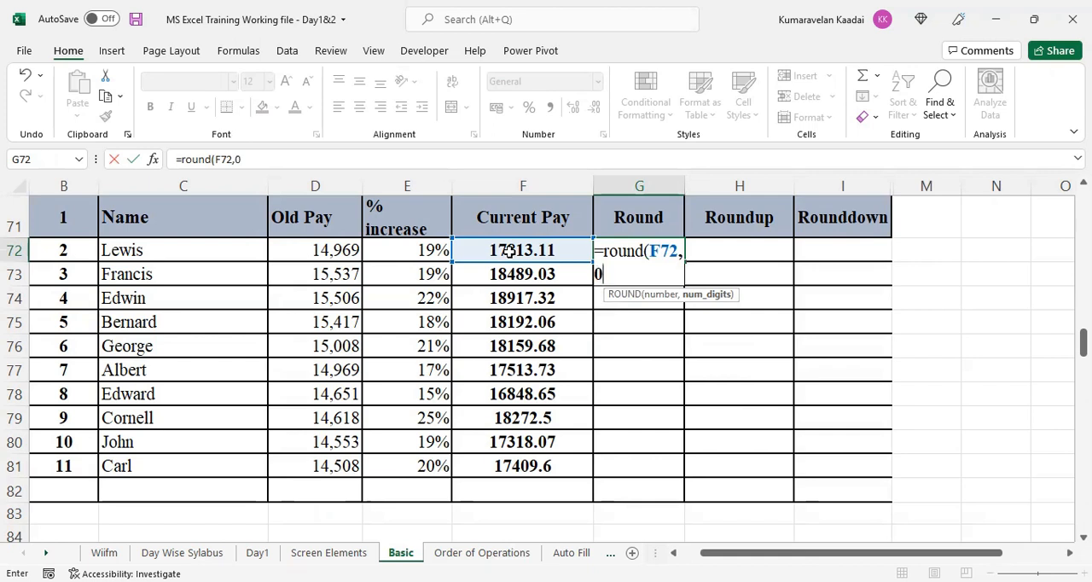
text())
key(Return)
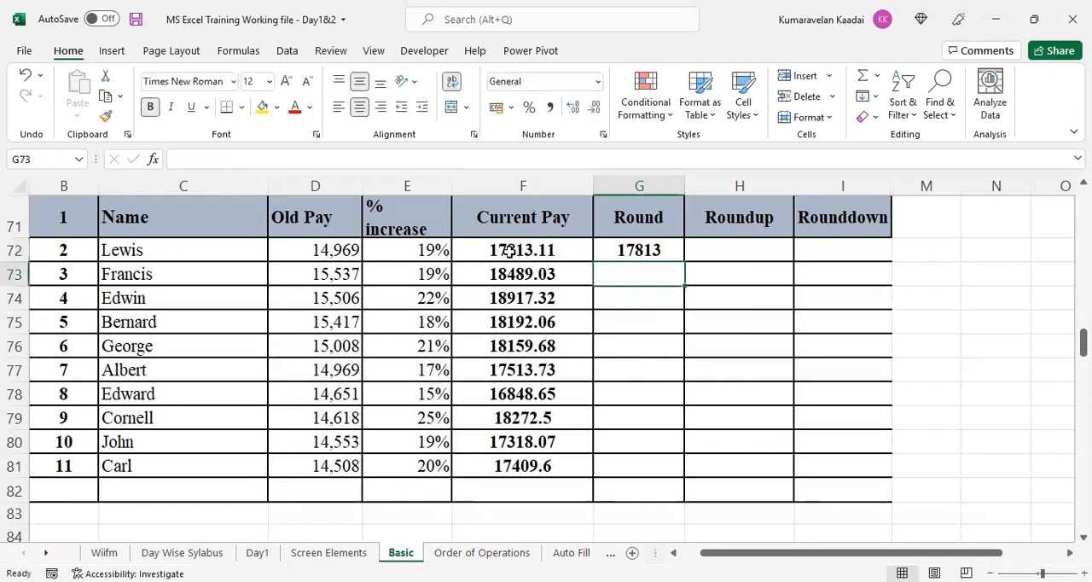
click(665, 255)
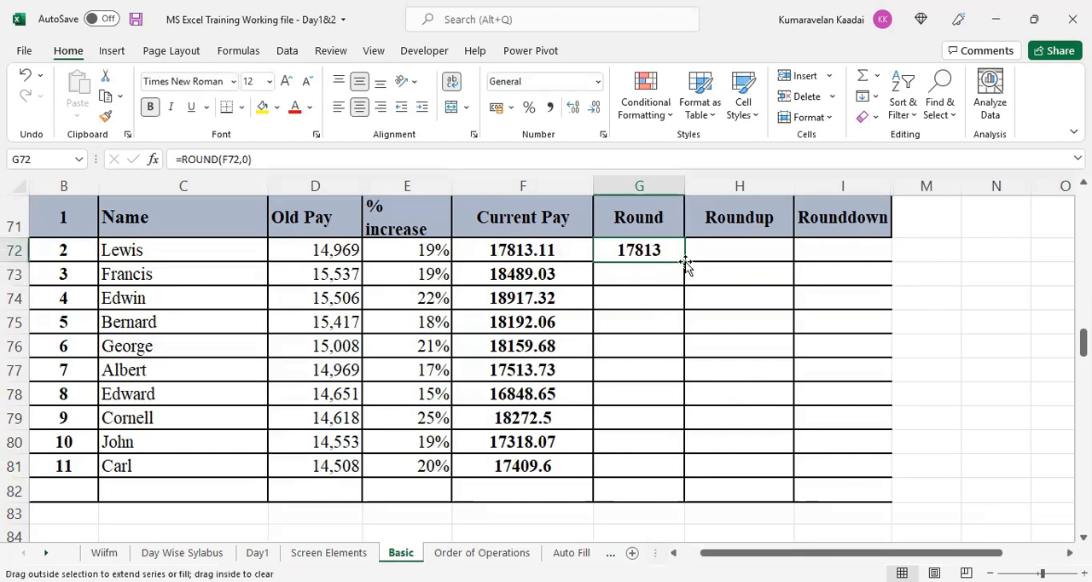
double_click(683, 262)
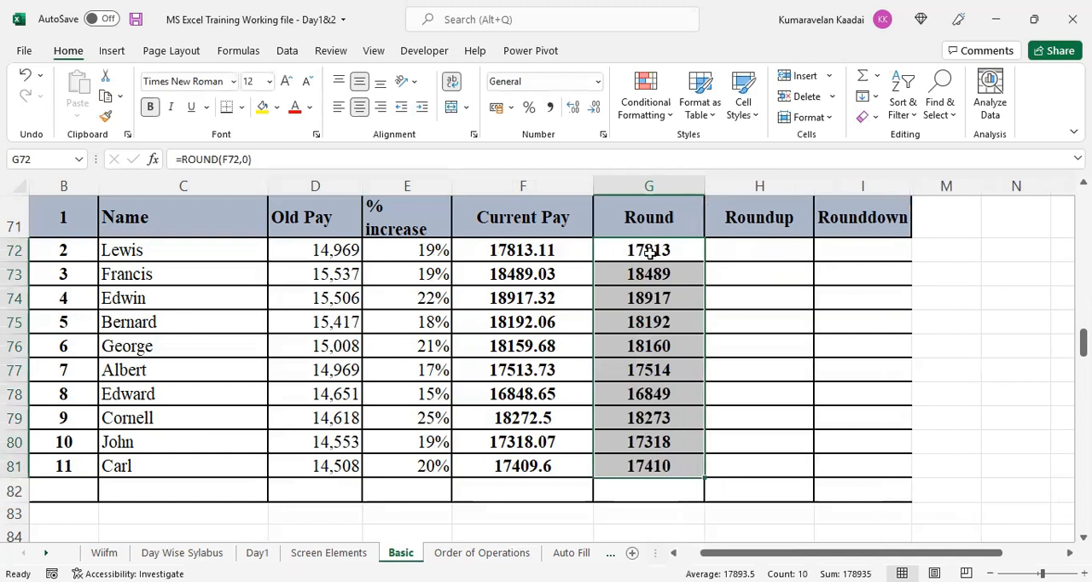
click(694, 249)
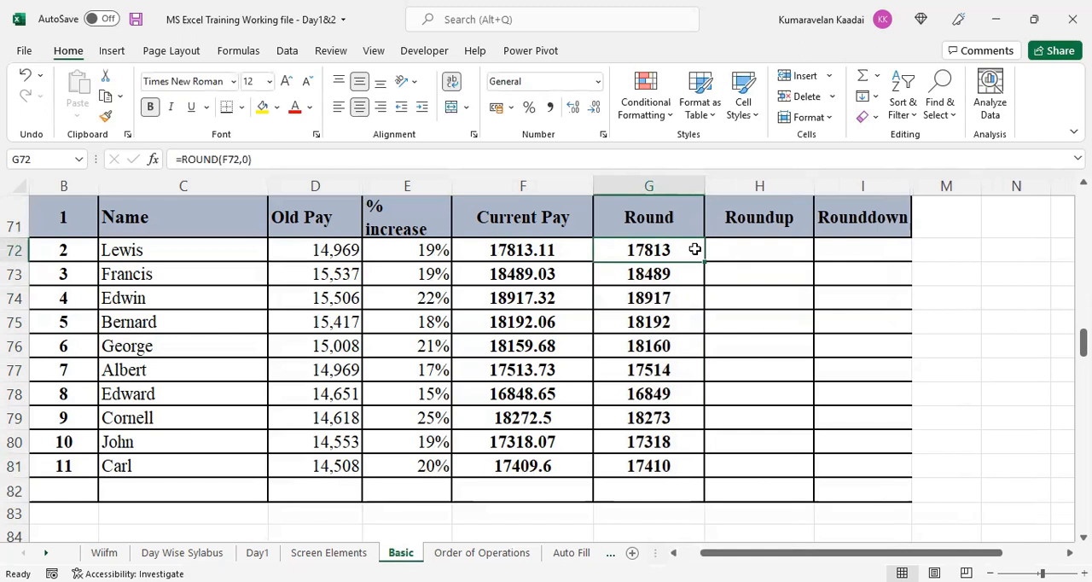
- Enter =ROUNDUP(F72,0) in H72 of the Roundup column and fill the formula down to H81
click(769, 245)
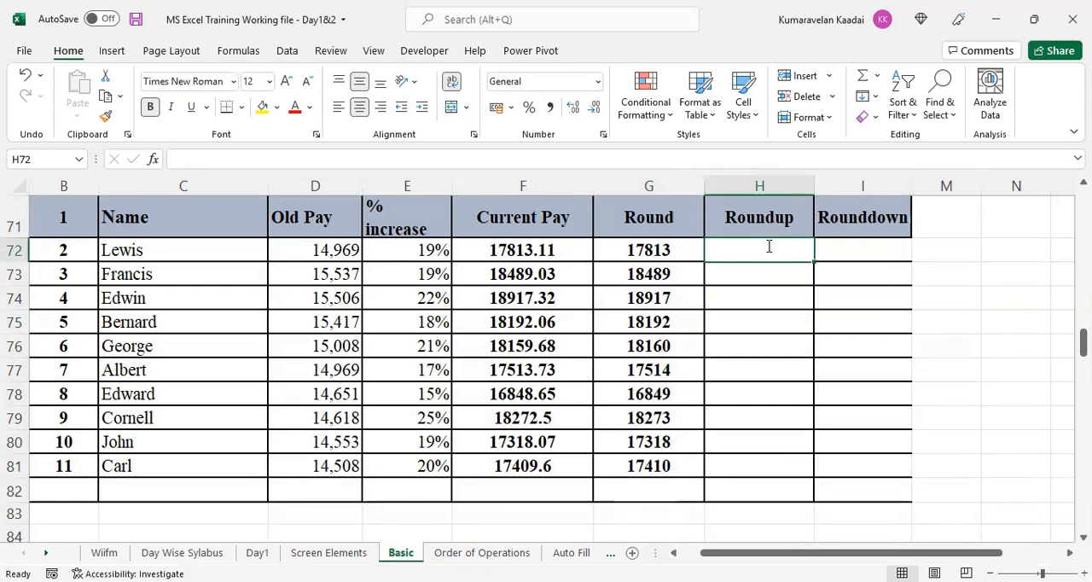
text(=)
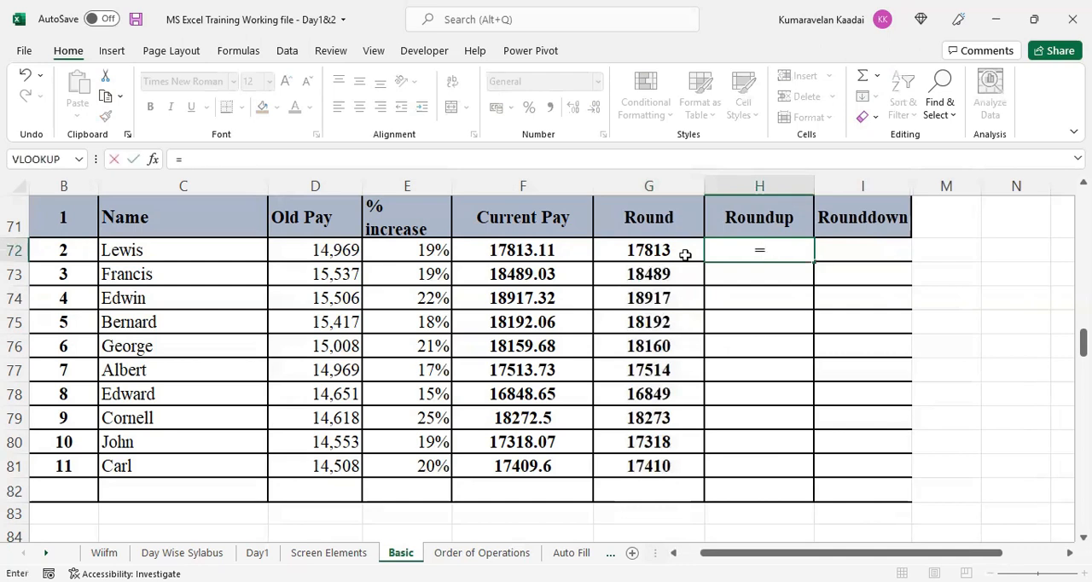
text(roundup()
click(544, 250)
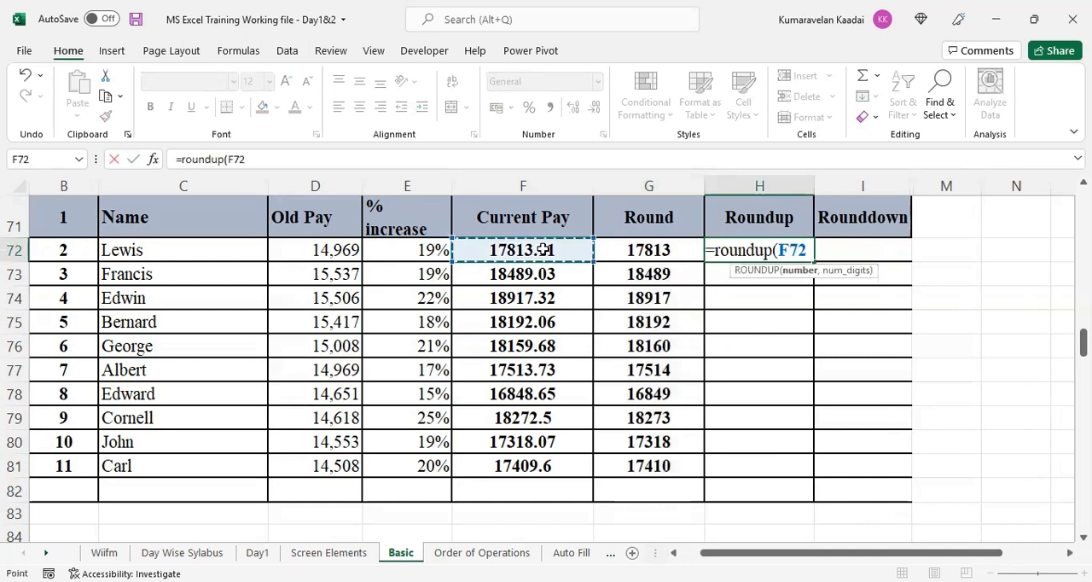
text(,)
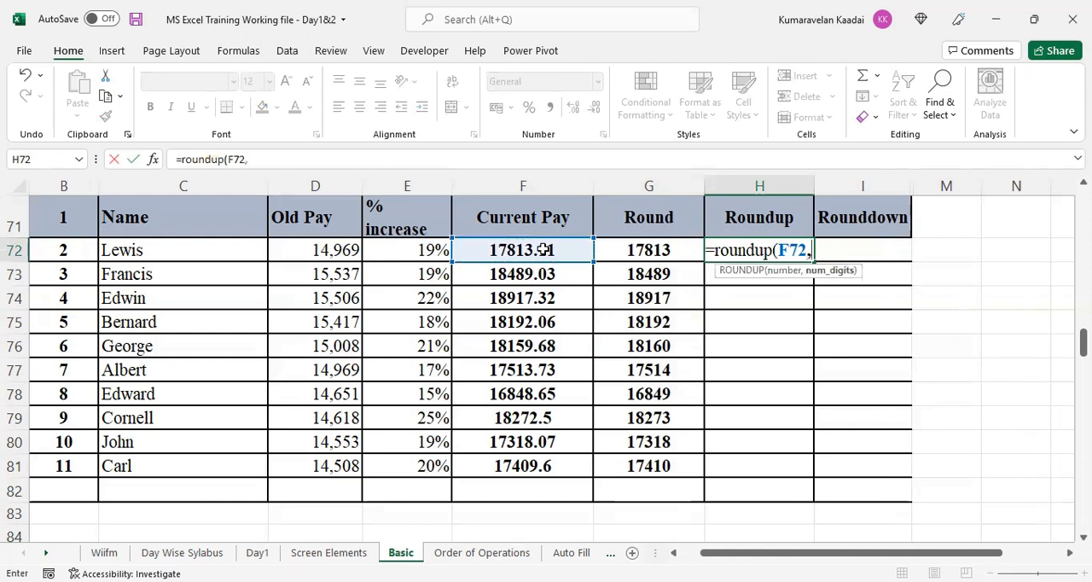
text(0))
key(Return)
click(805, 256)
drag(814, 263, 806, 470)
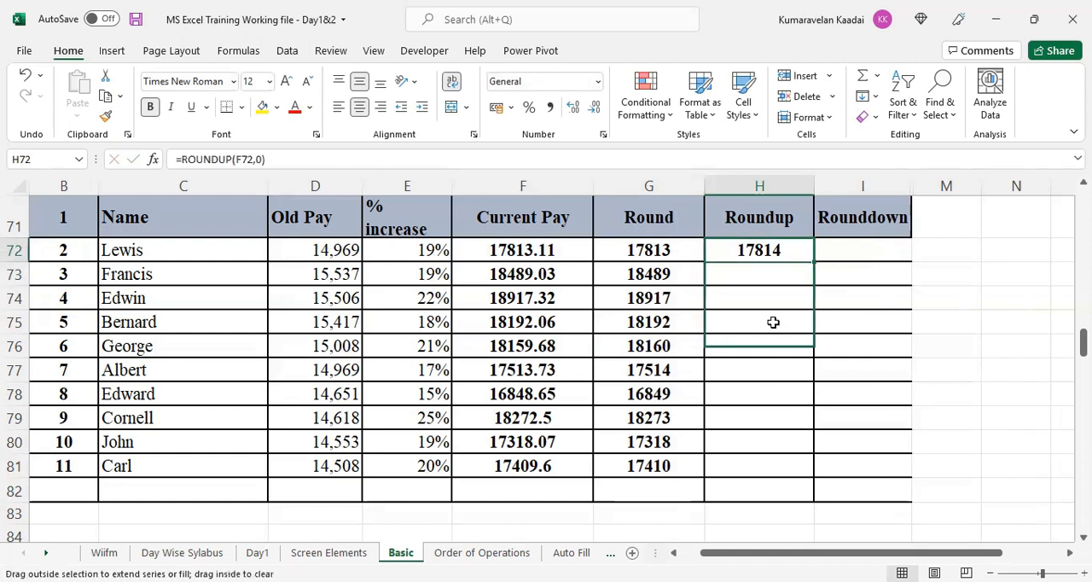
drag(773, 321, 773, 466)
- Highlight the Round and Roundup results in G72:H72 with a yellow fill
drag(653, 248, 731, 248)
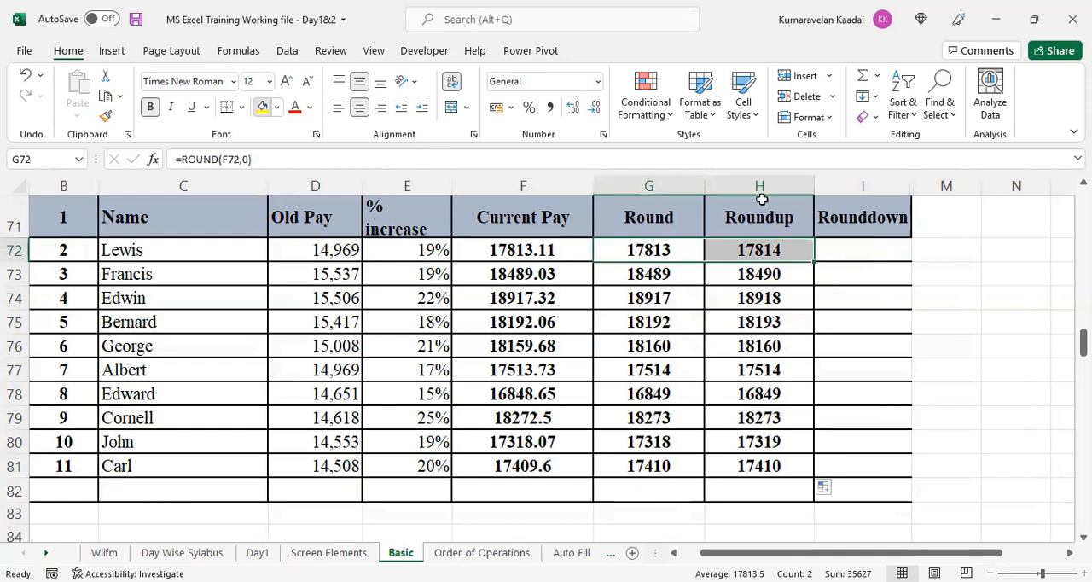
click(262, 106)
- Enter =ROUNDDOWN(F72,0) in I72 of the Rounddown column and fill the formula down to I81
click(869, 247)
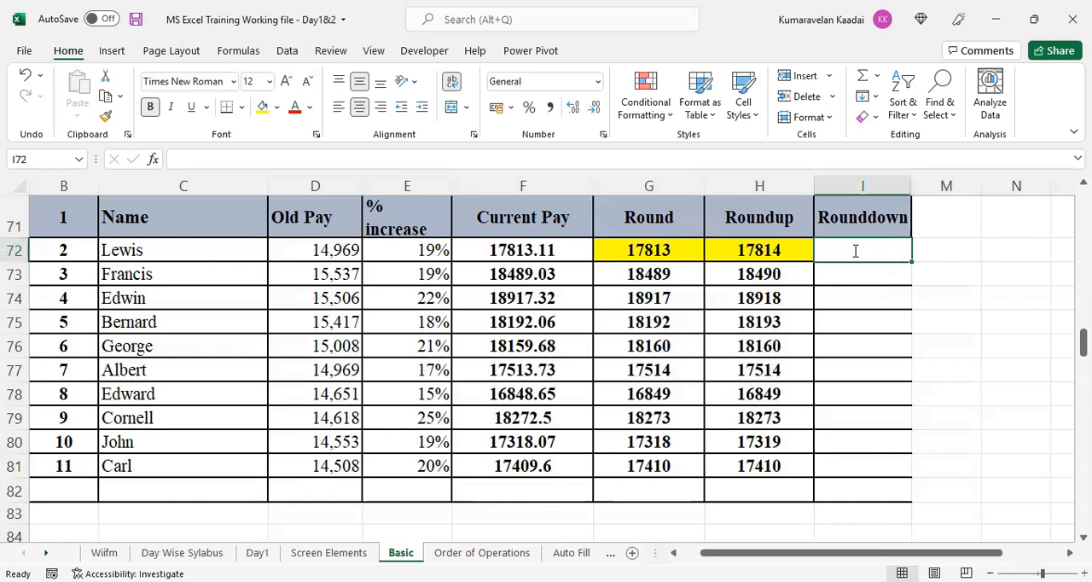
text(=)
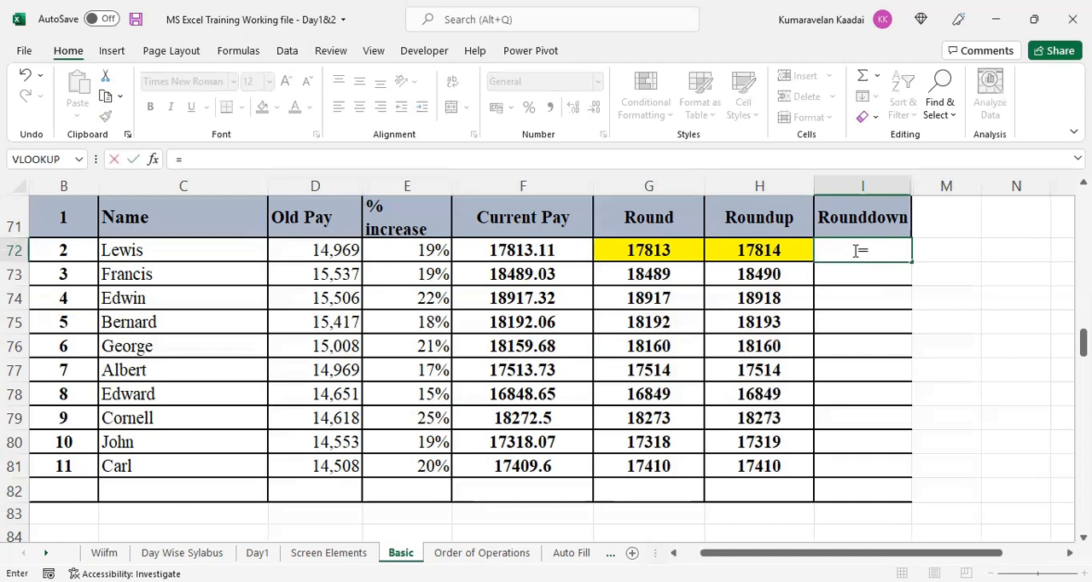
text(rounddown()
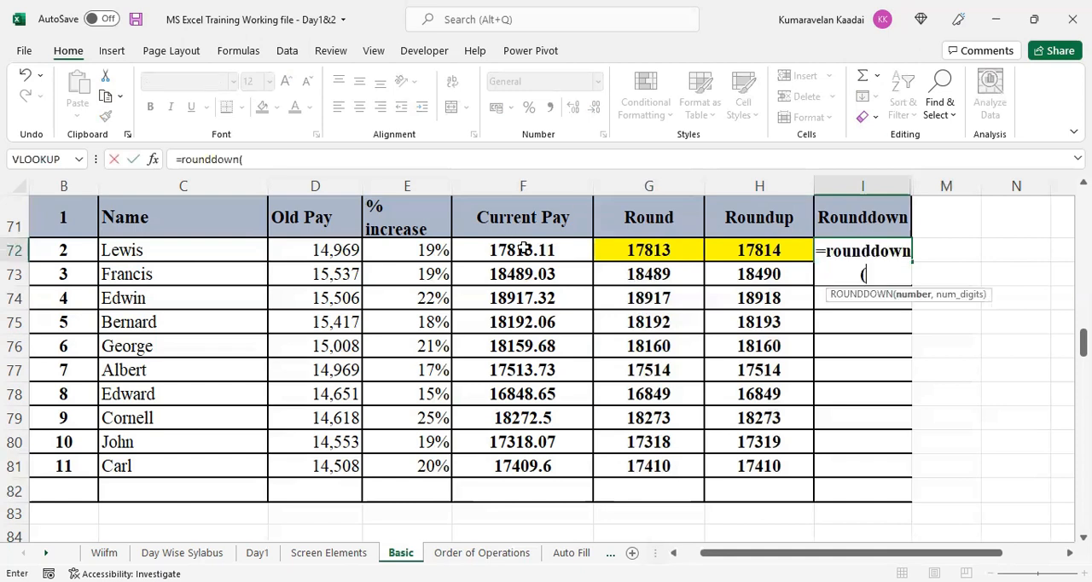
click(523, 248)
text(,0)
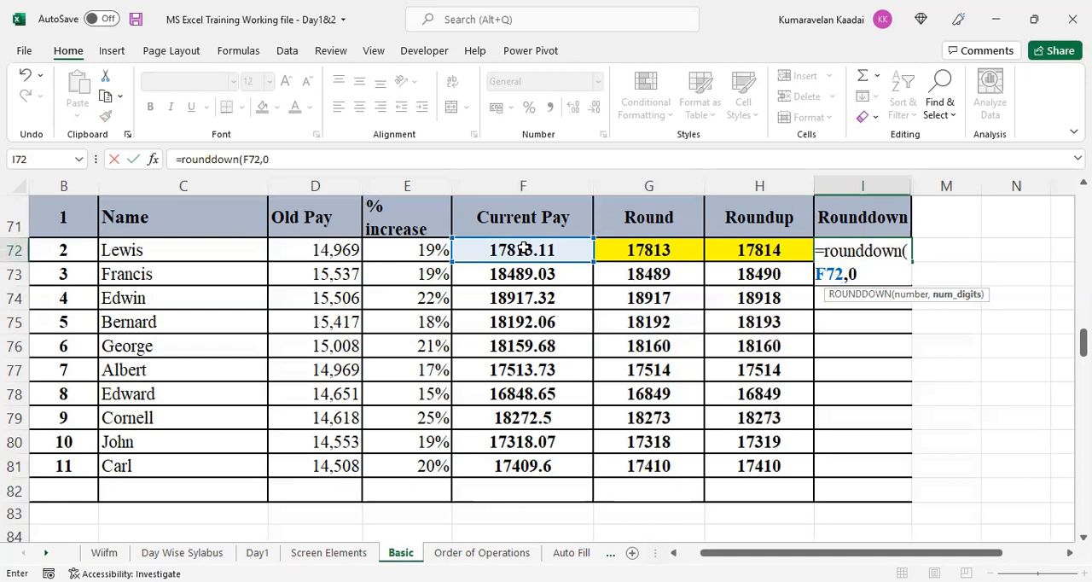
text())
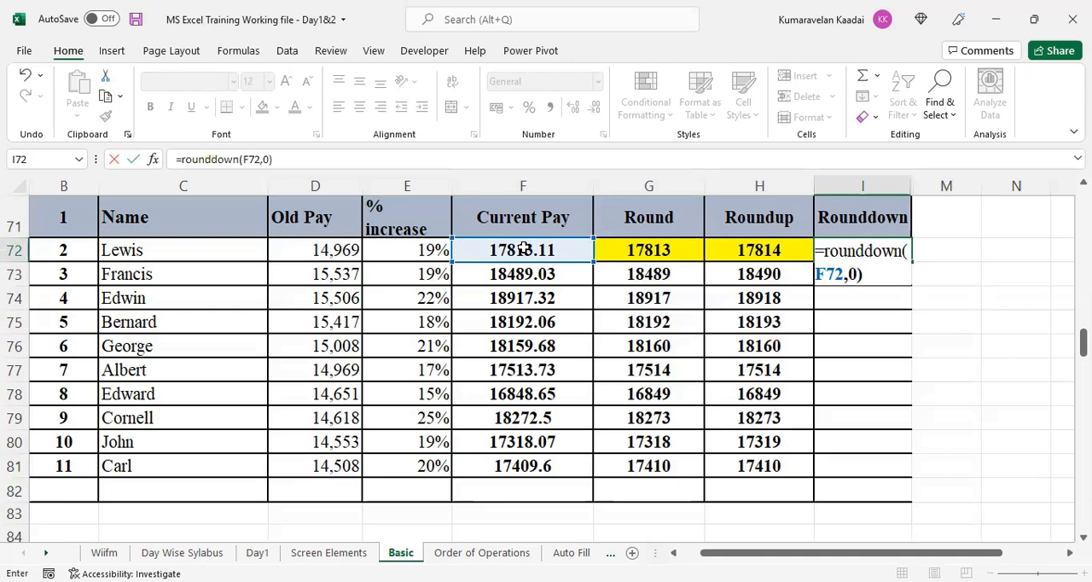
key(Return)
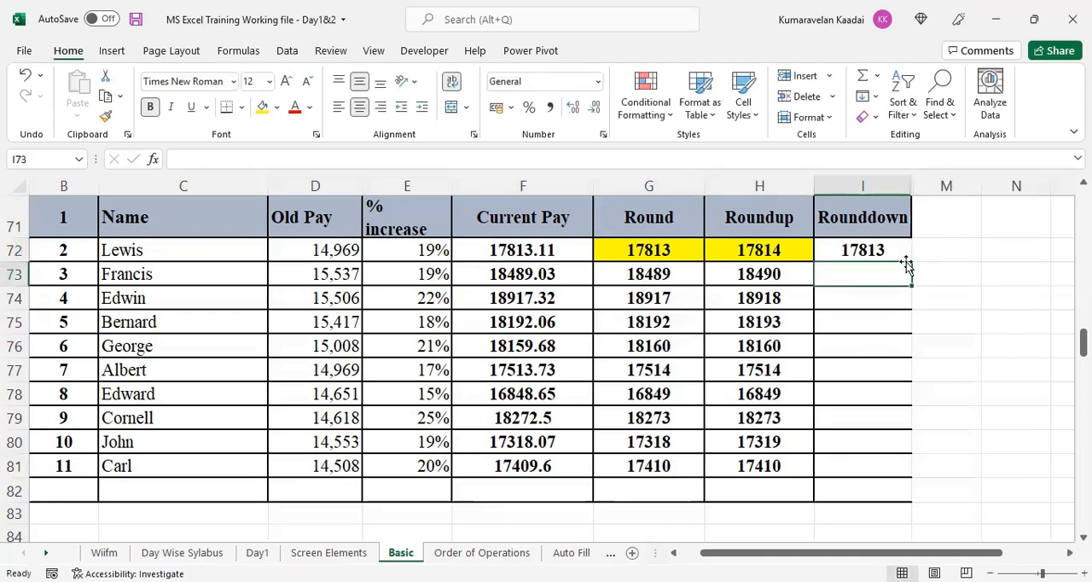
click(903, 256)
double_click(910, 262)
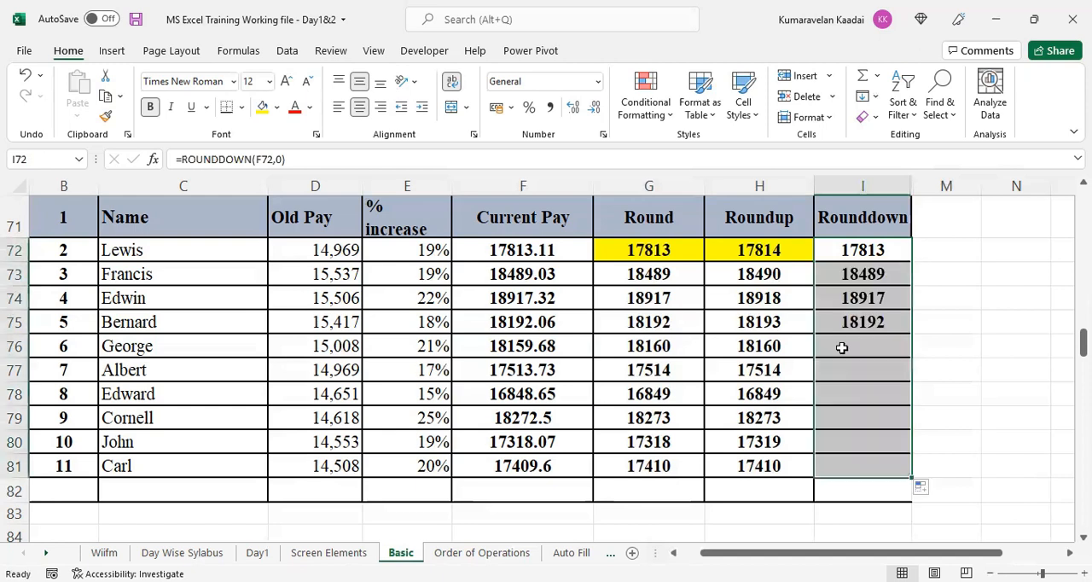
- Compare the rounded results in rows 73 and 76 and highlight H76:I76 with a yellow fill
drag(797, 280, 853, 282)
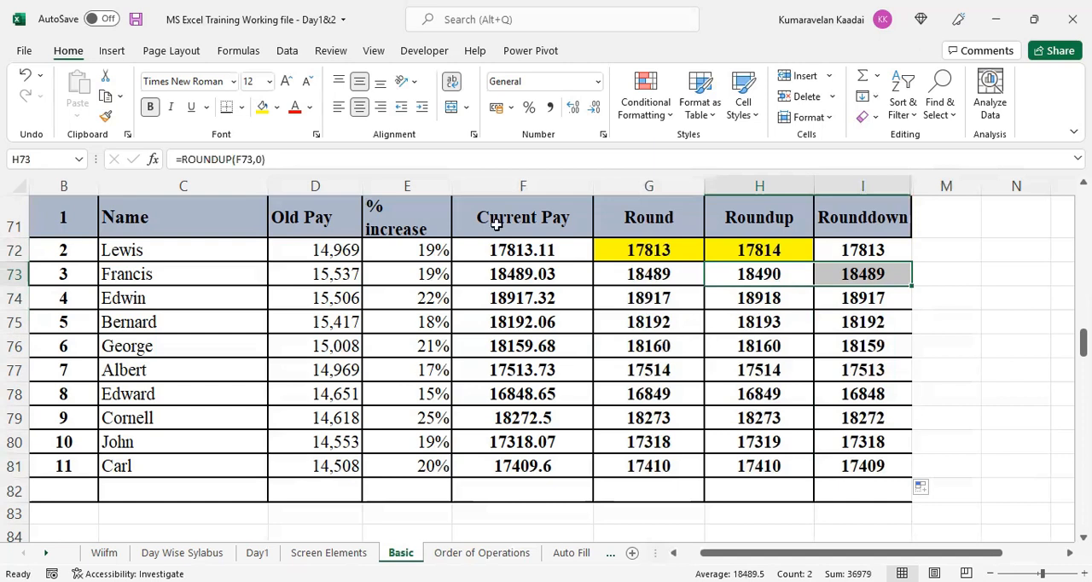
drag(669, 343, 718, 338)
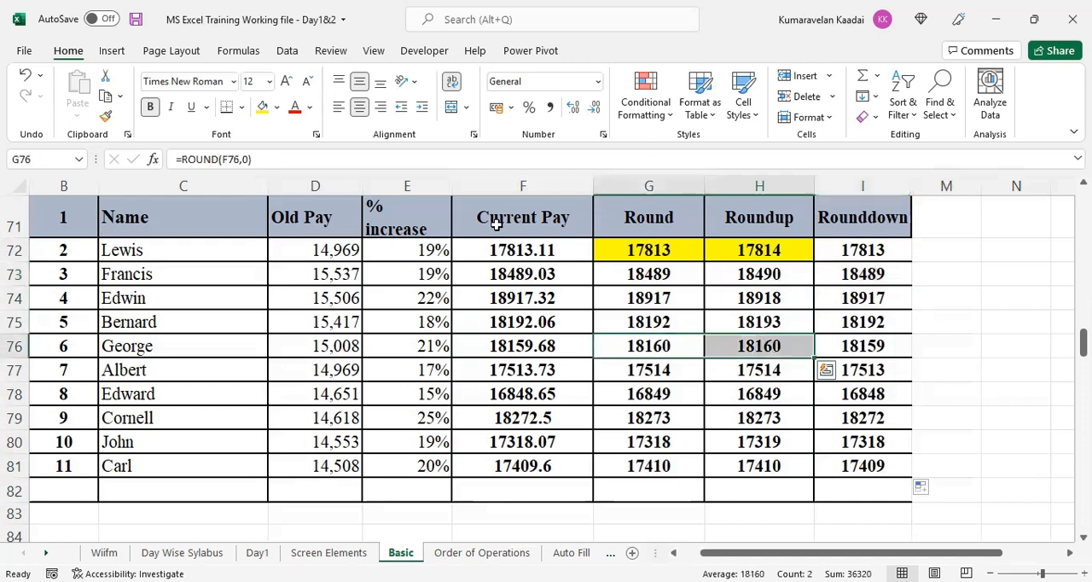
click(851, 346)
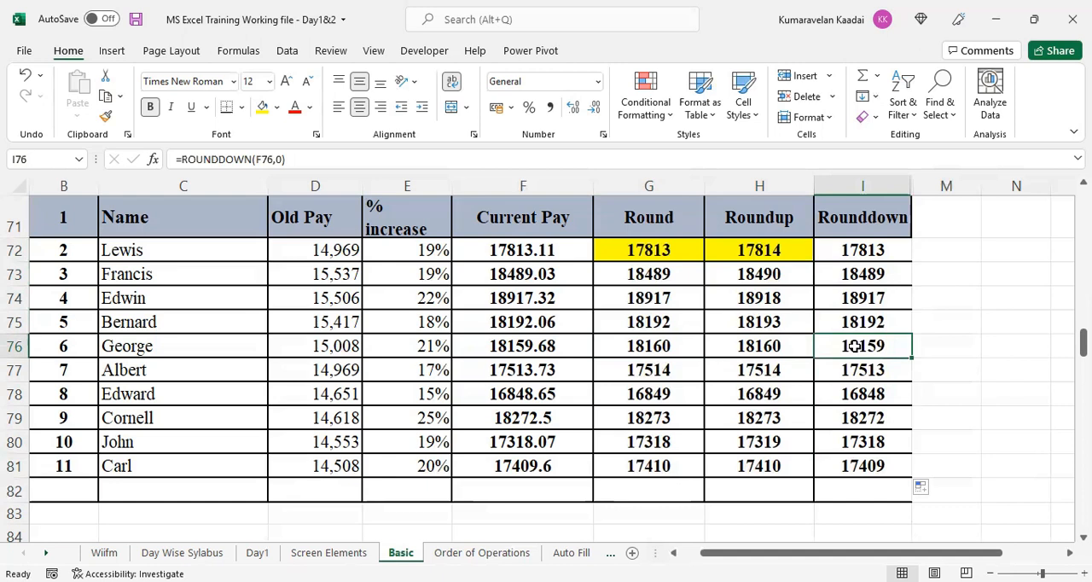
drag(759, 345, 855, 345)
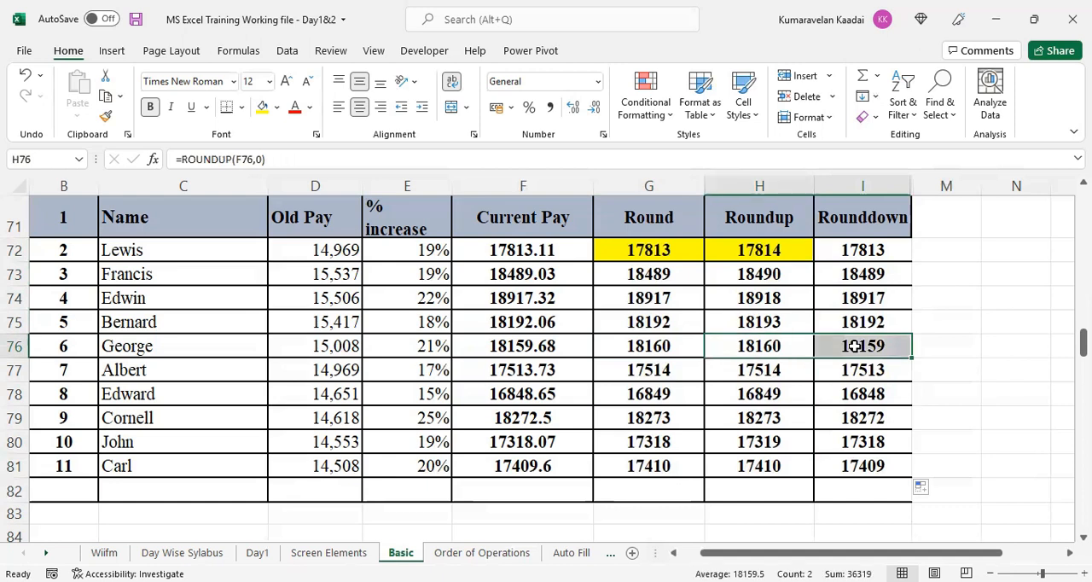
click(264, 111)
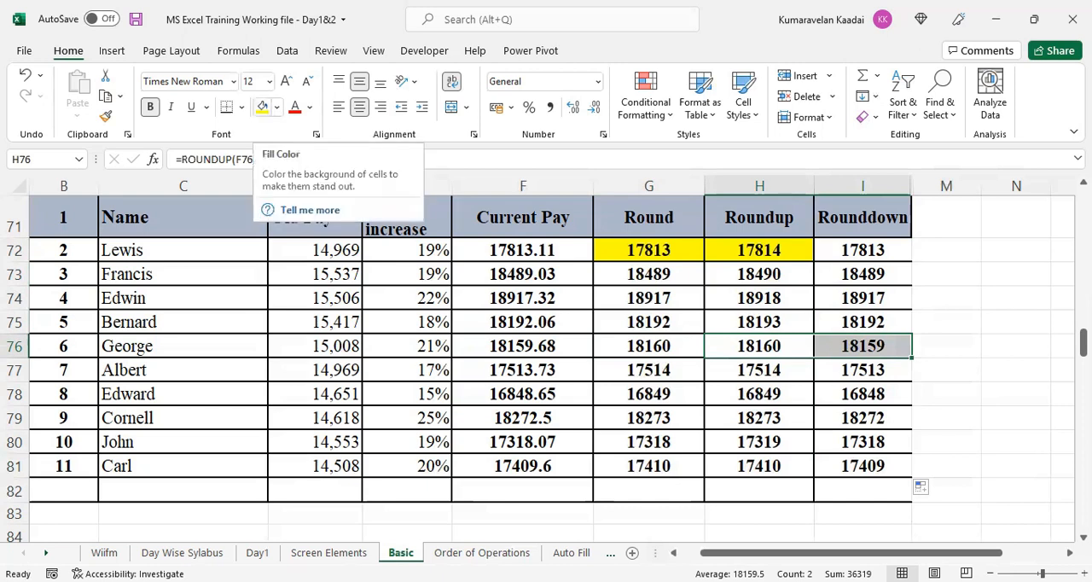
click(1016, 418)
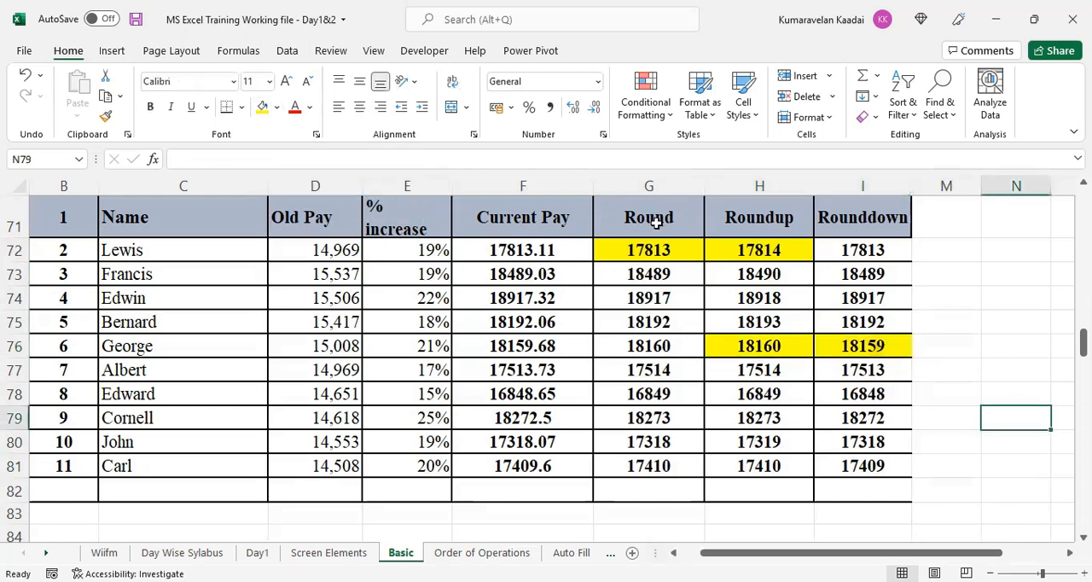